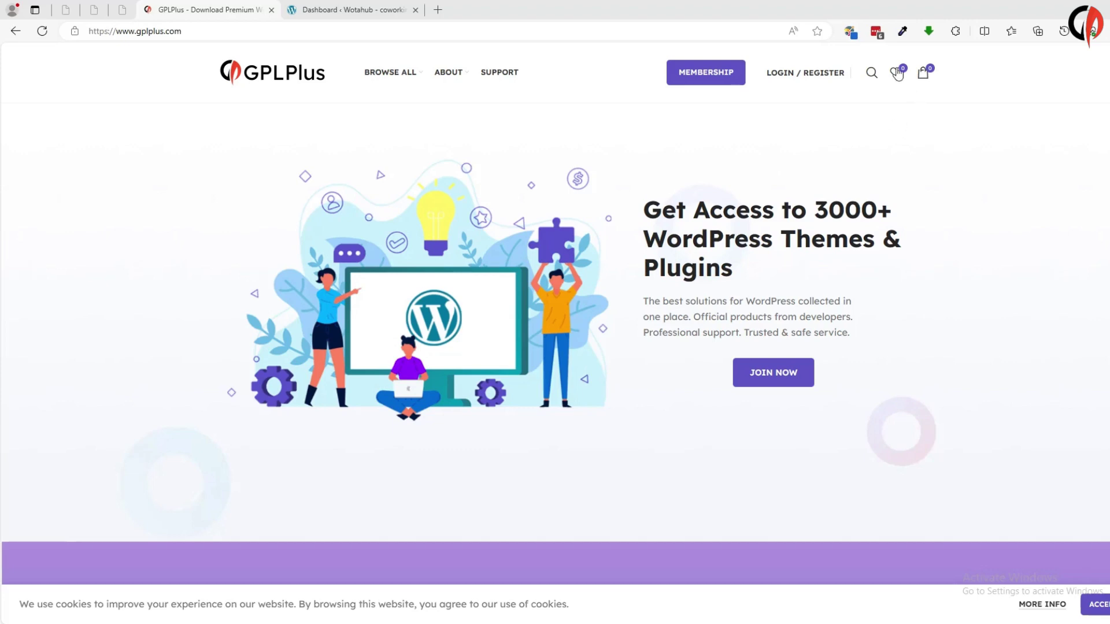
Step: Search the GPLPlus site for Disle and open the Disle – Digital Agency WordPress Theme 1.0.9 product page
left_click(875, 76)
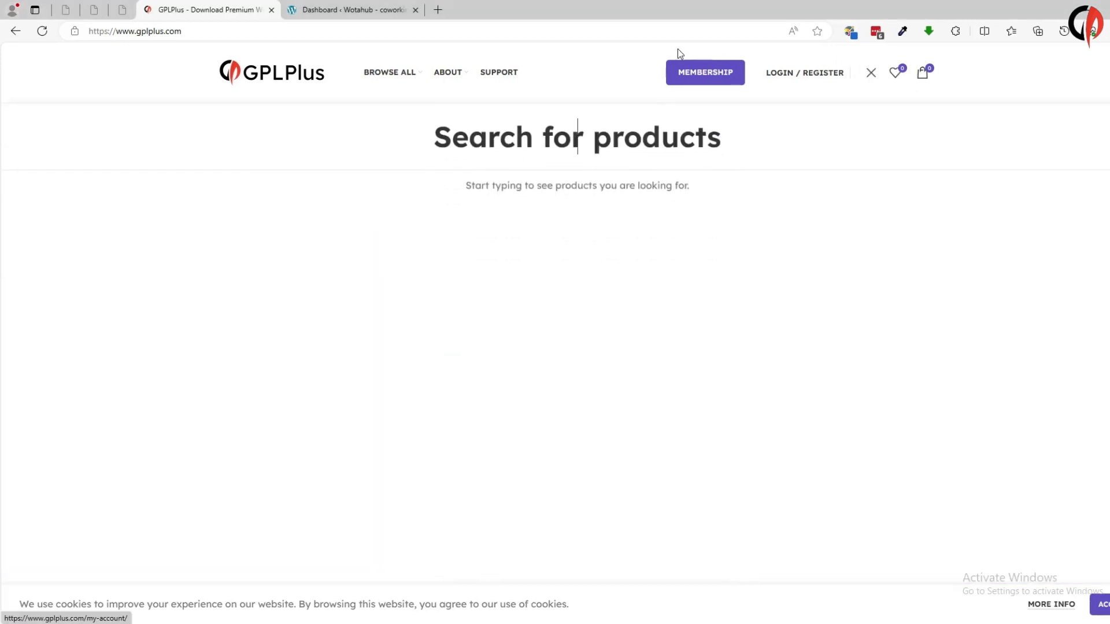
type("Disle")
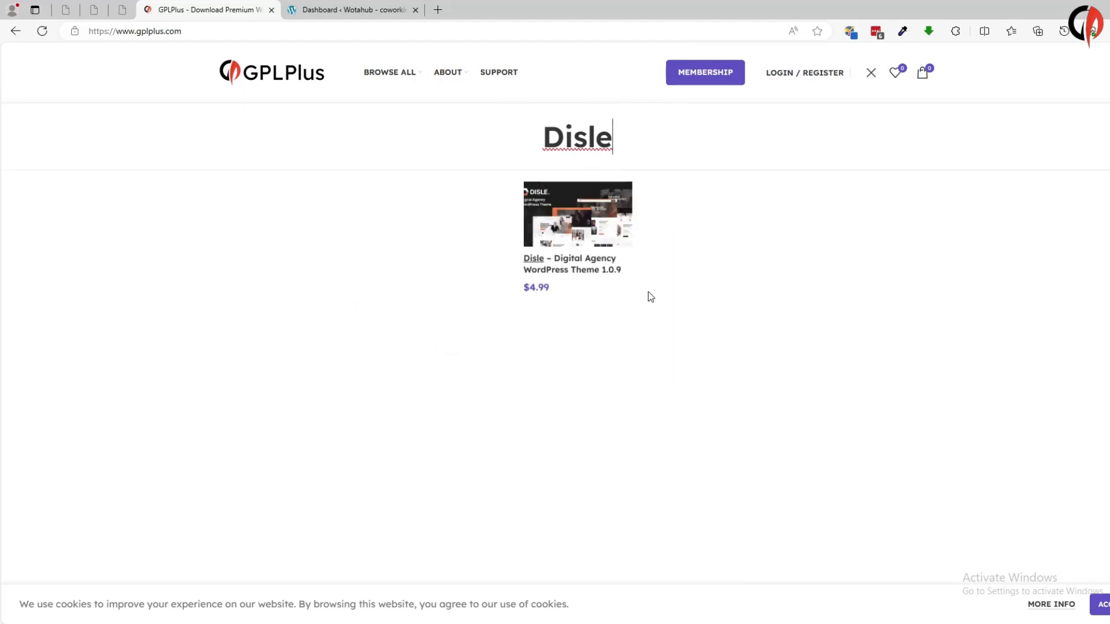
left_click(601, 234)
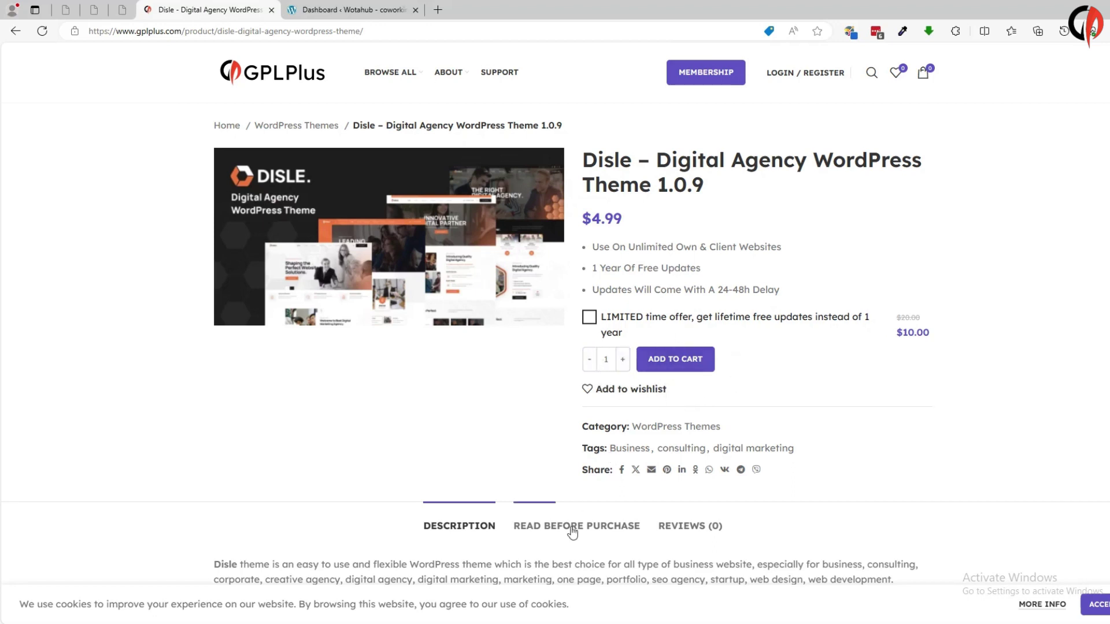
Step: Switch to the Desktop folder in File Explorer and extract the CX-disle-digital-agency-wordpress-theme.1.0.9 archive into its own folder
key("alt+Tab")
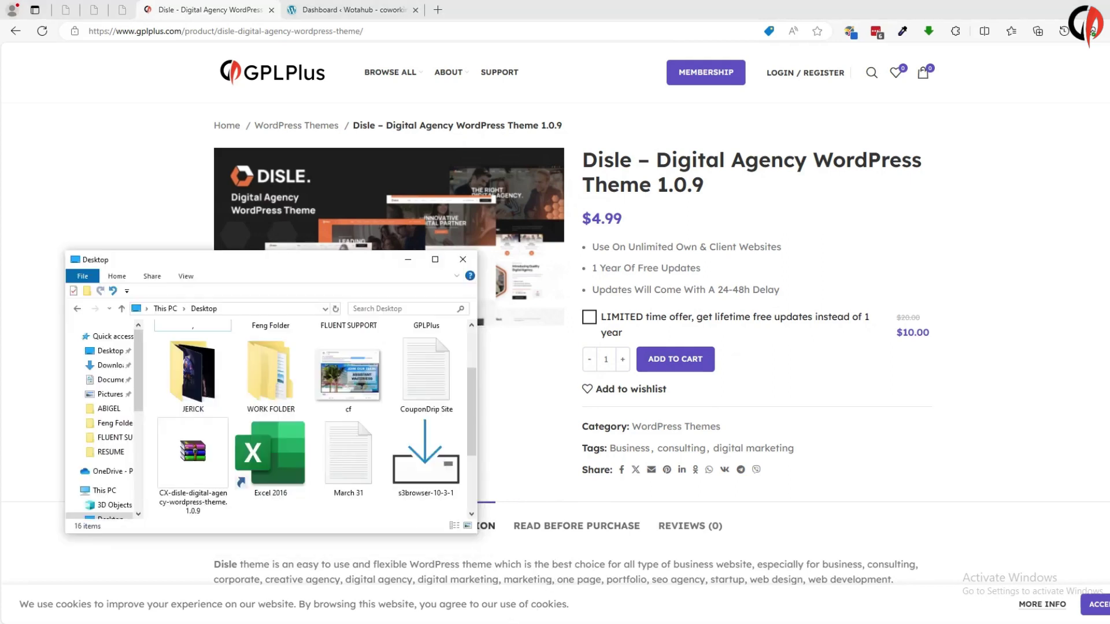
left_click(193, 464)
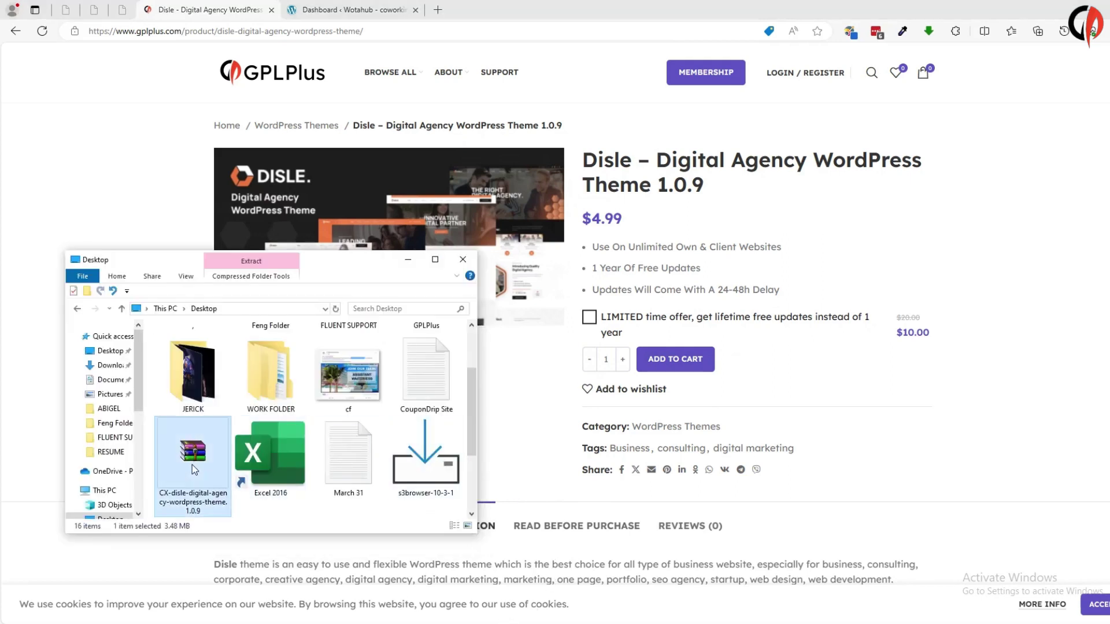
right_click(192, 465)
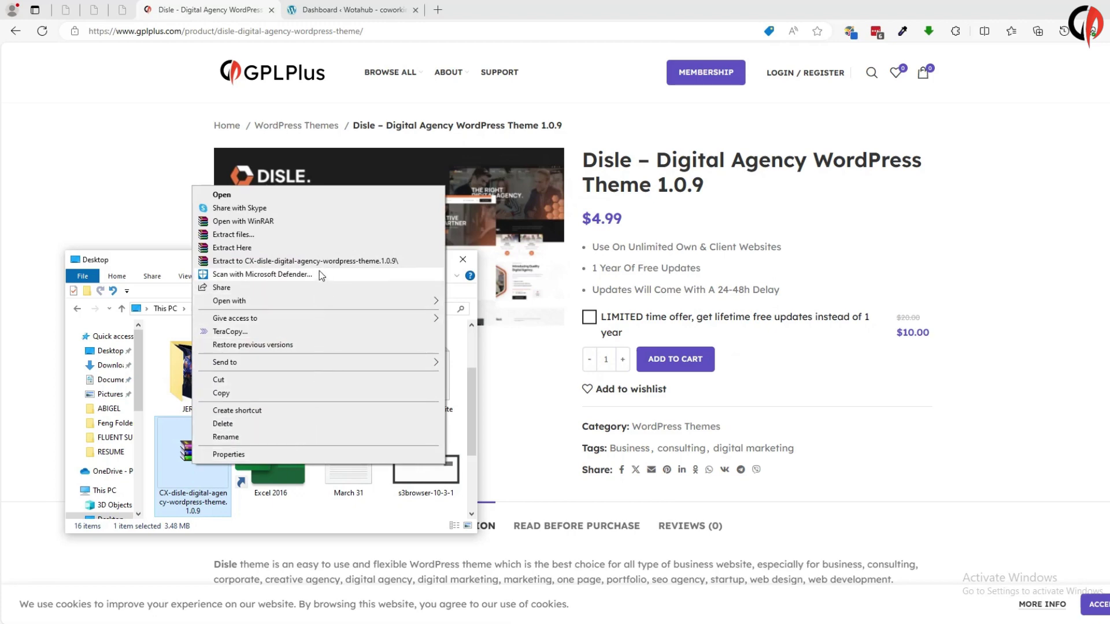
left_click(257, 236)
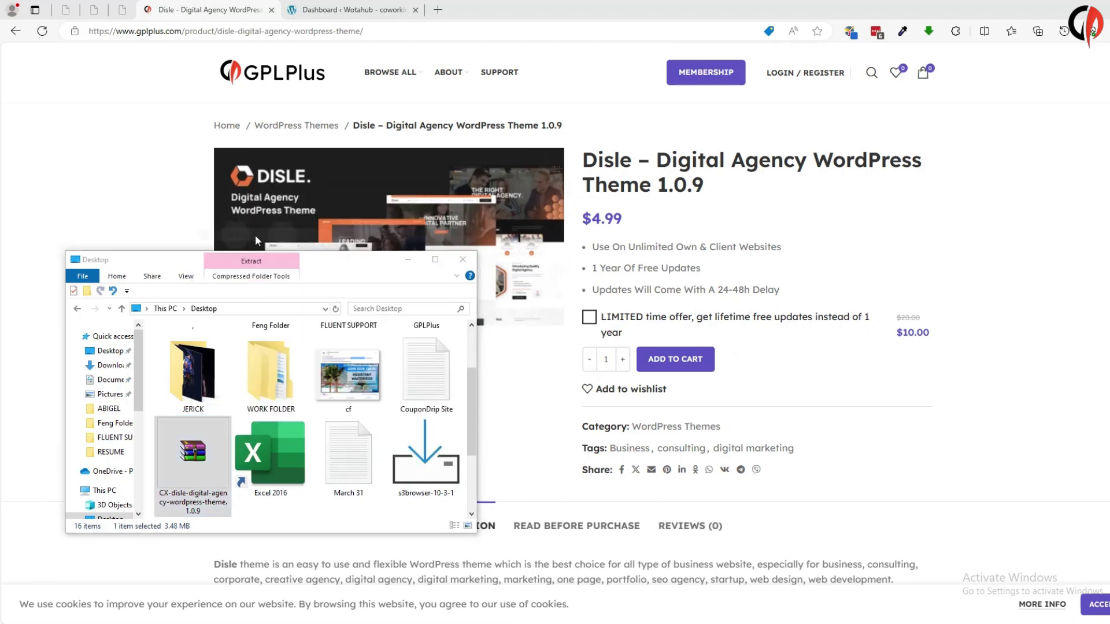
left_click(612, 444)
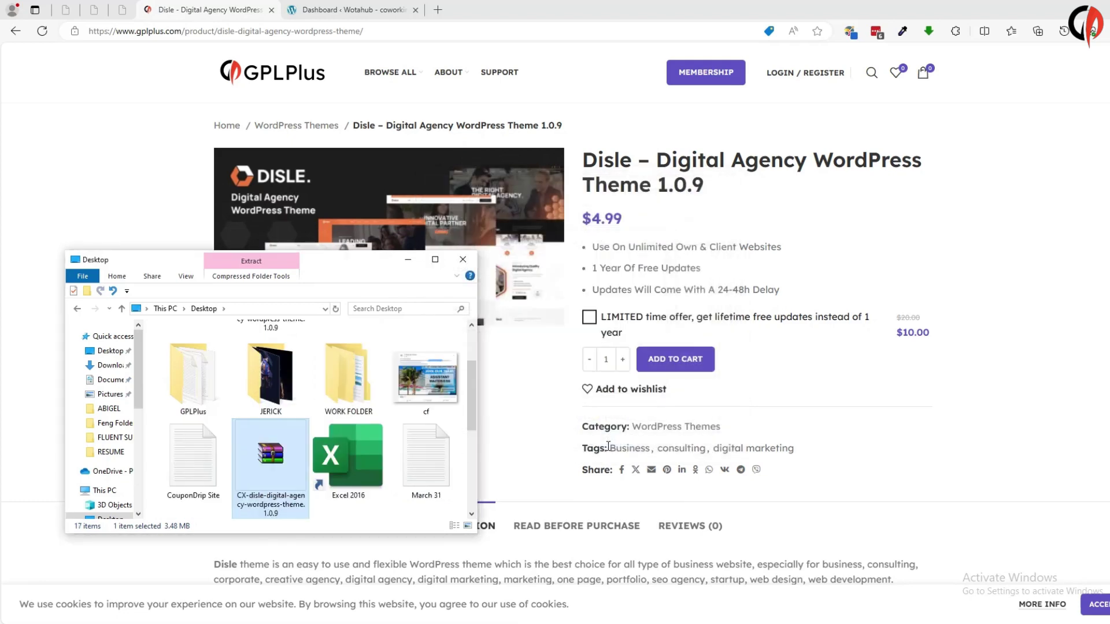
Step: Open the main folder inside the extracted CX-disle-digital-agency-wordpress-theme.1.0.9 folder to inspect its contents
left_click_drag(473, 412, 477, 373)
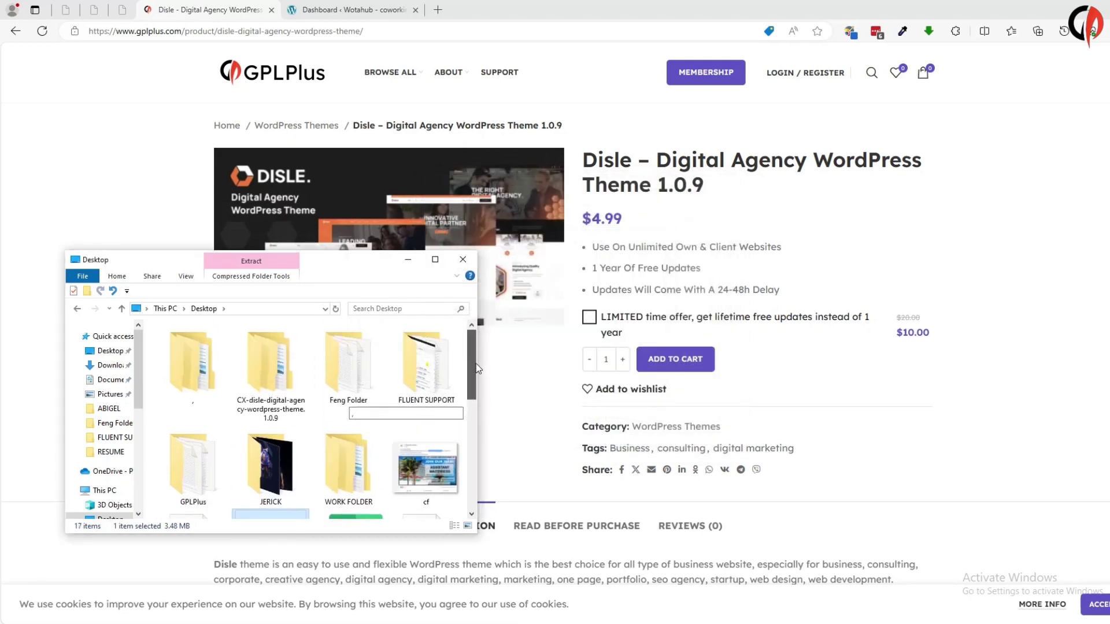
double_click(268, 373)
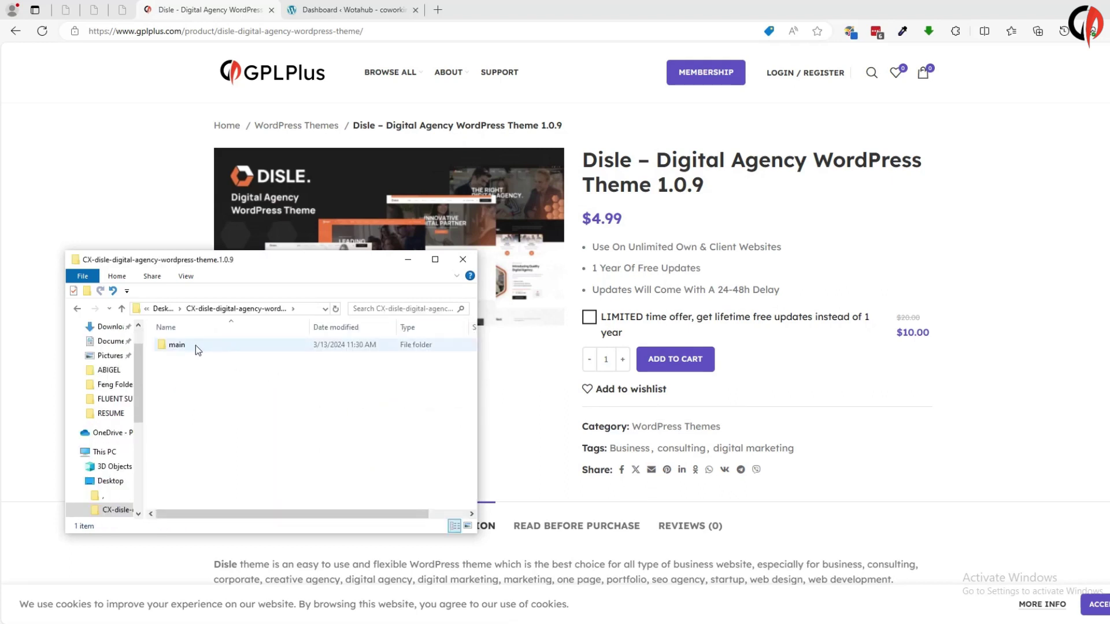
double_click(195, 345)
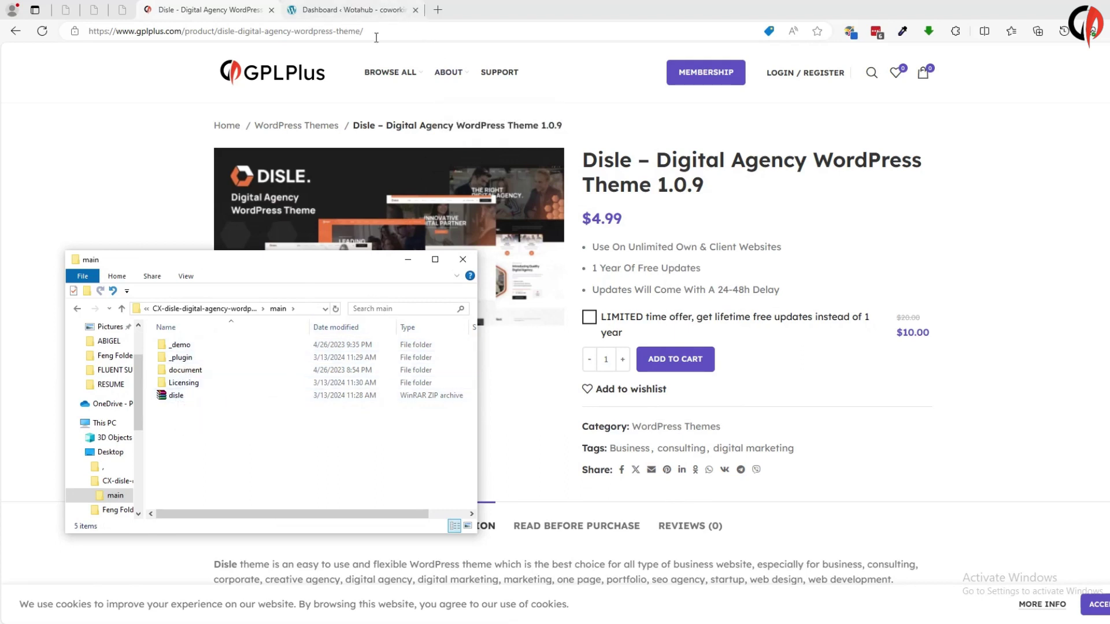
Step: Switch to the WordPress admin dashboard and open the form for uploading a new theme
left_click(378, 15)
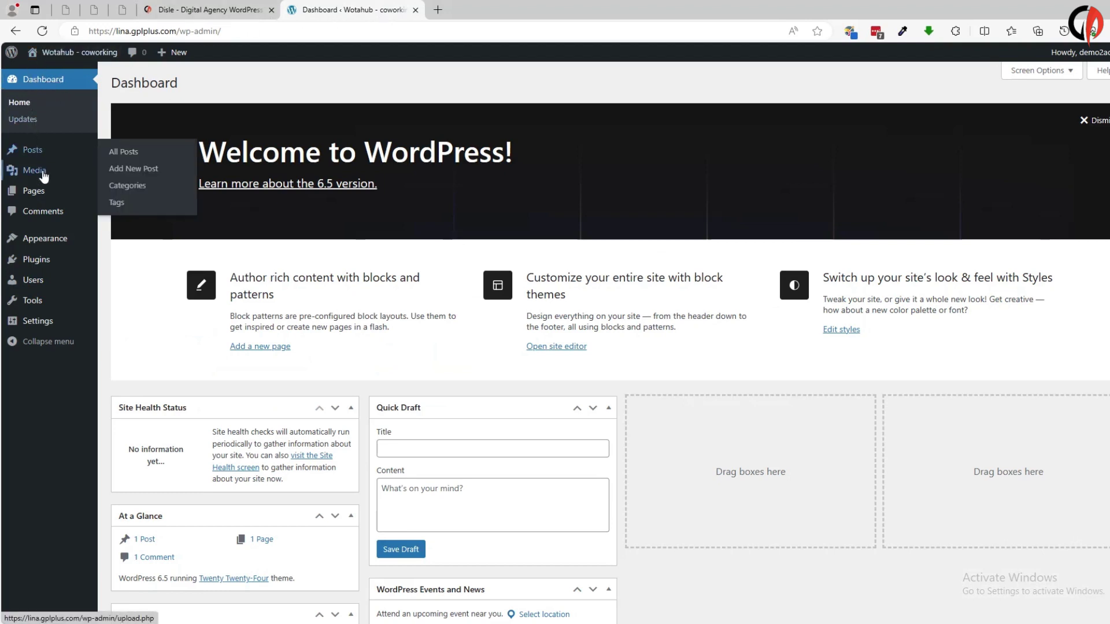
mouse_move(49, 242)
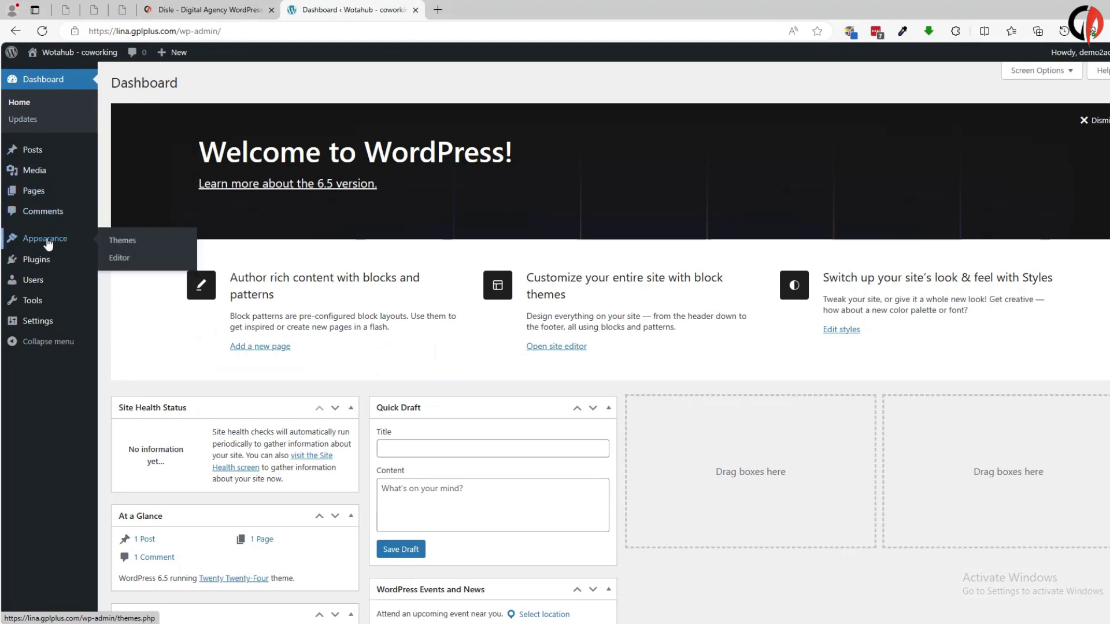
left_click(122, 246)
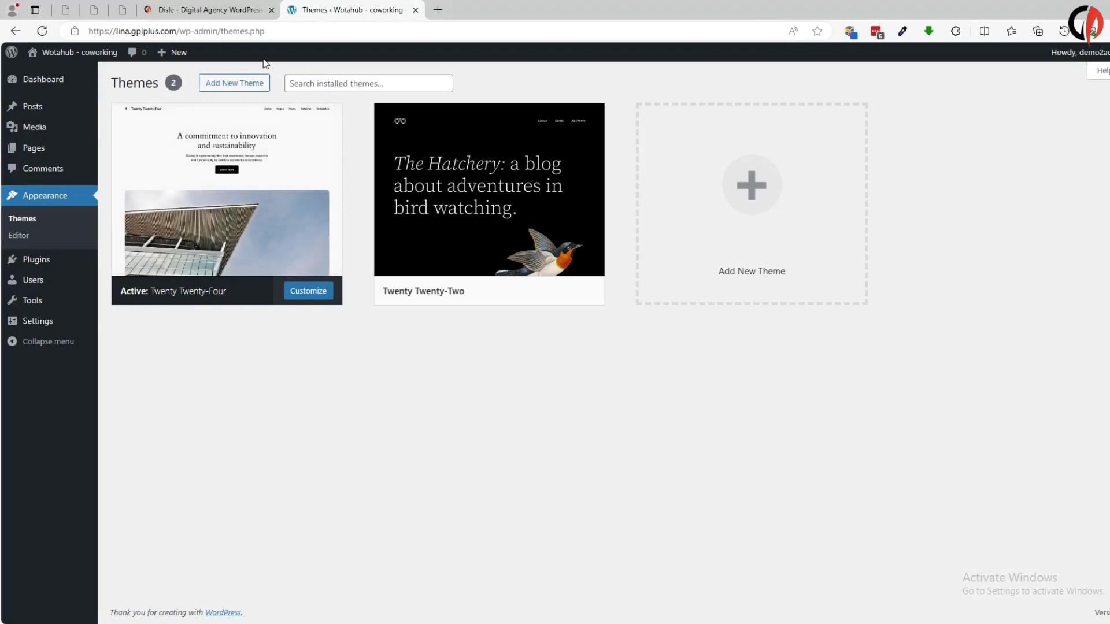
left_click(249, 87)
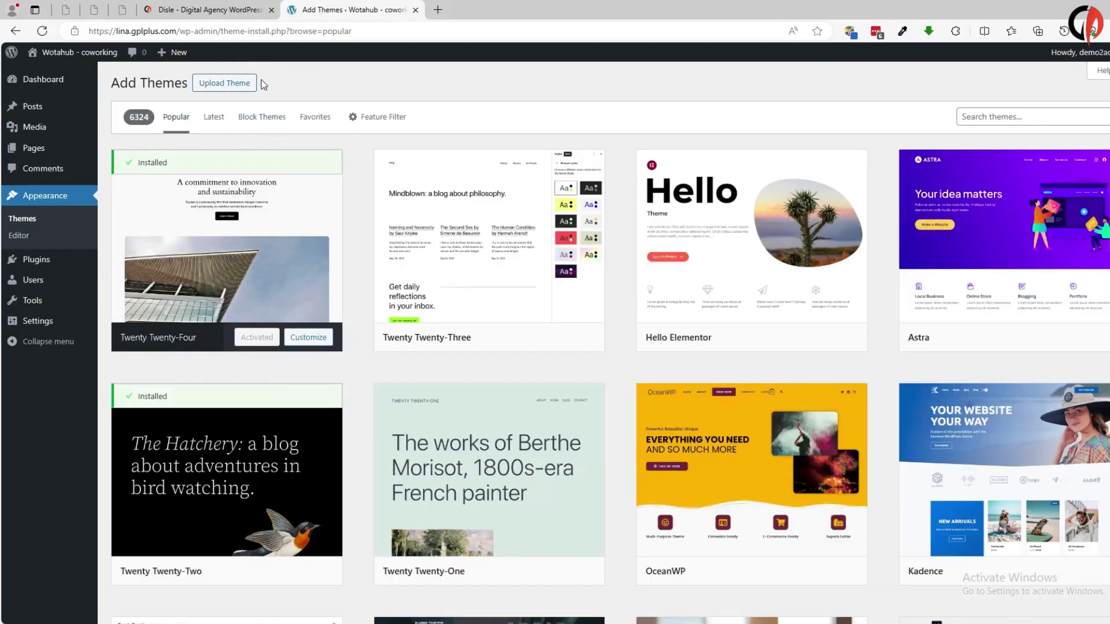
left_click(232, 84)
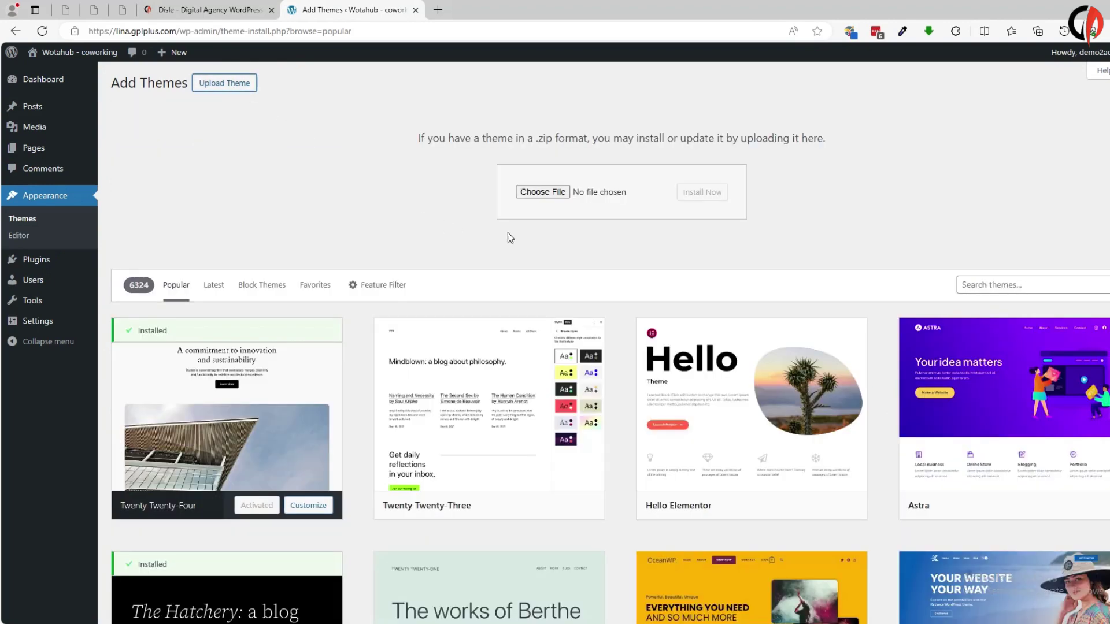
Step: Install the theme from disle.zip in the extracted archive's main folder on the Desktop and activate it
left_click(546, 196)
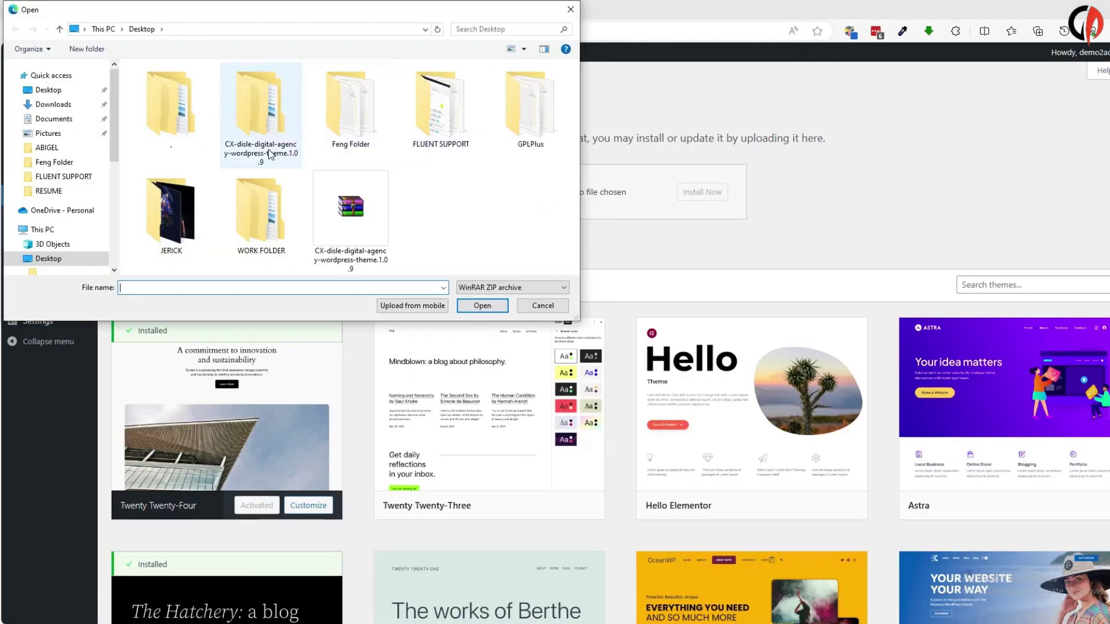
double_click(261, 116)
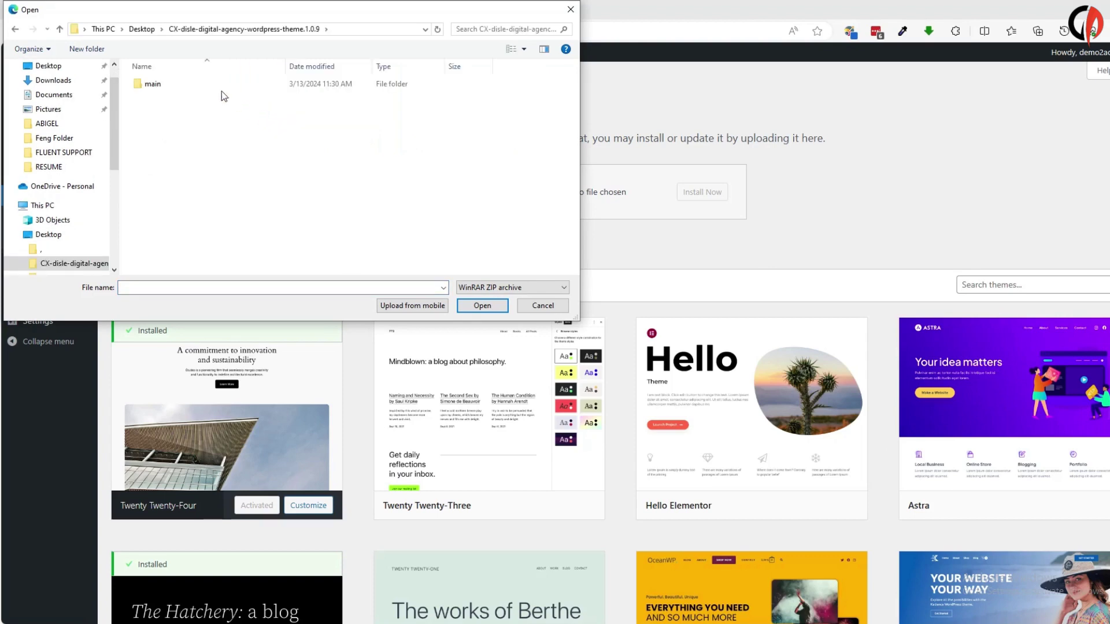
double_click(153, 84)
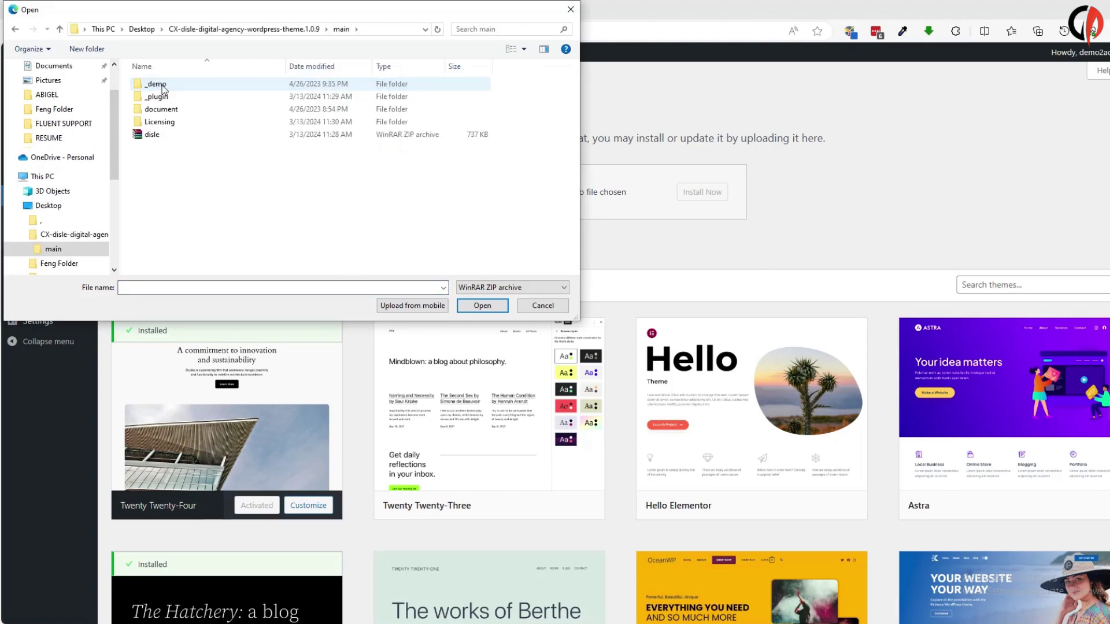
left_click(163, 137)
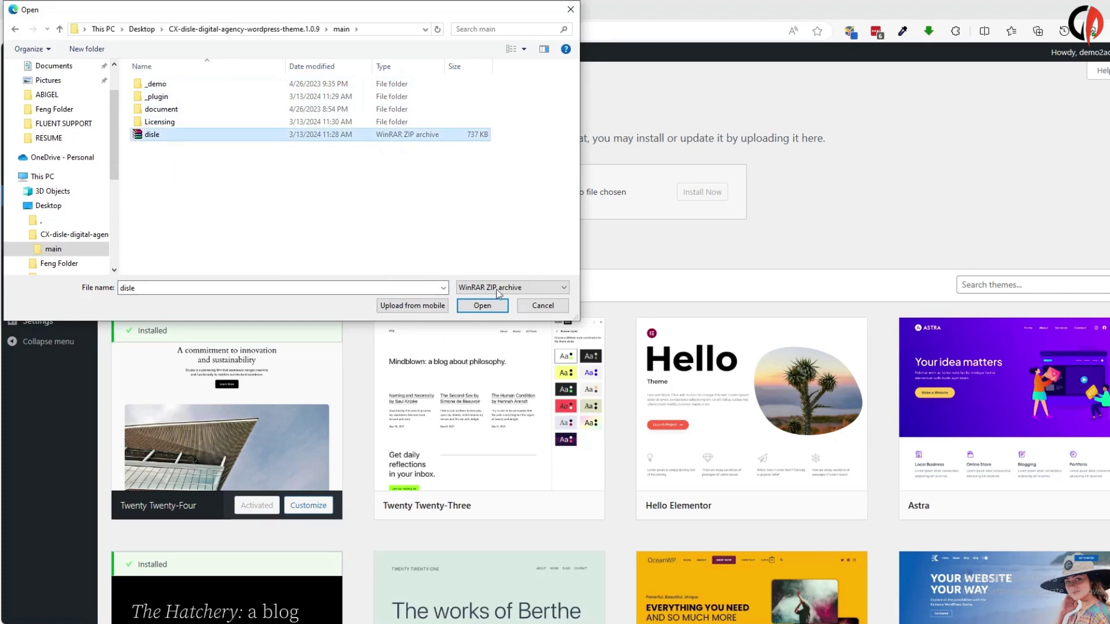
left_click(483, 307)
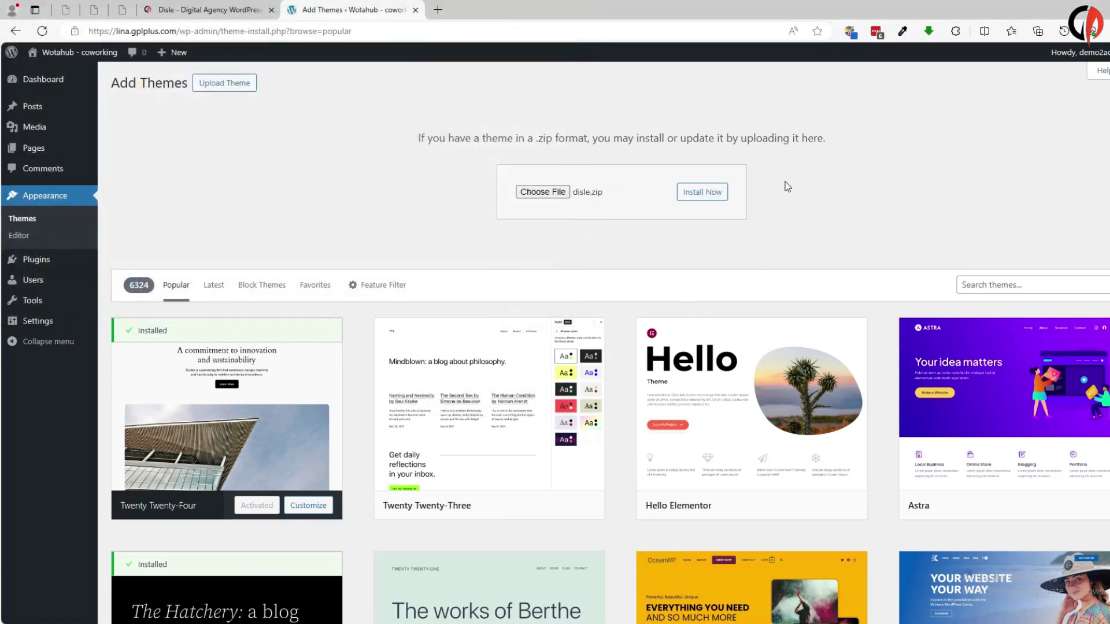
left_click(712, 198)
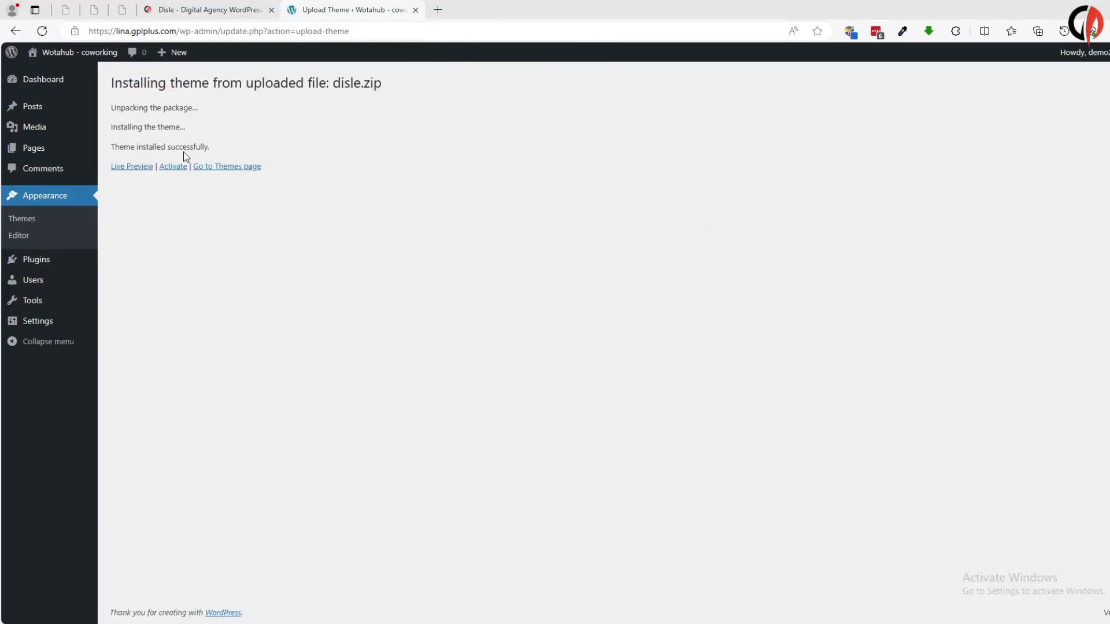
left_click(178, 170)
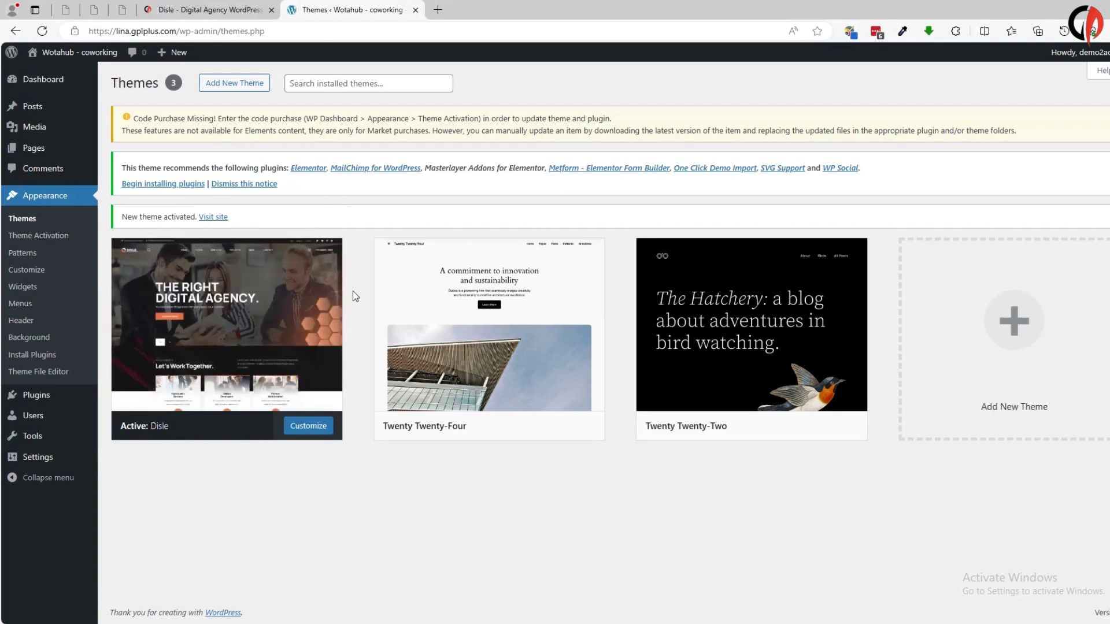
Step: Bulk install all plugins recommended by the Disle theme, and return to the dashboard once they are installed
left_click(165, 184)
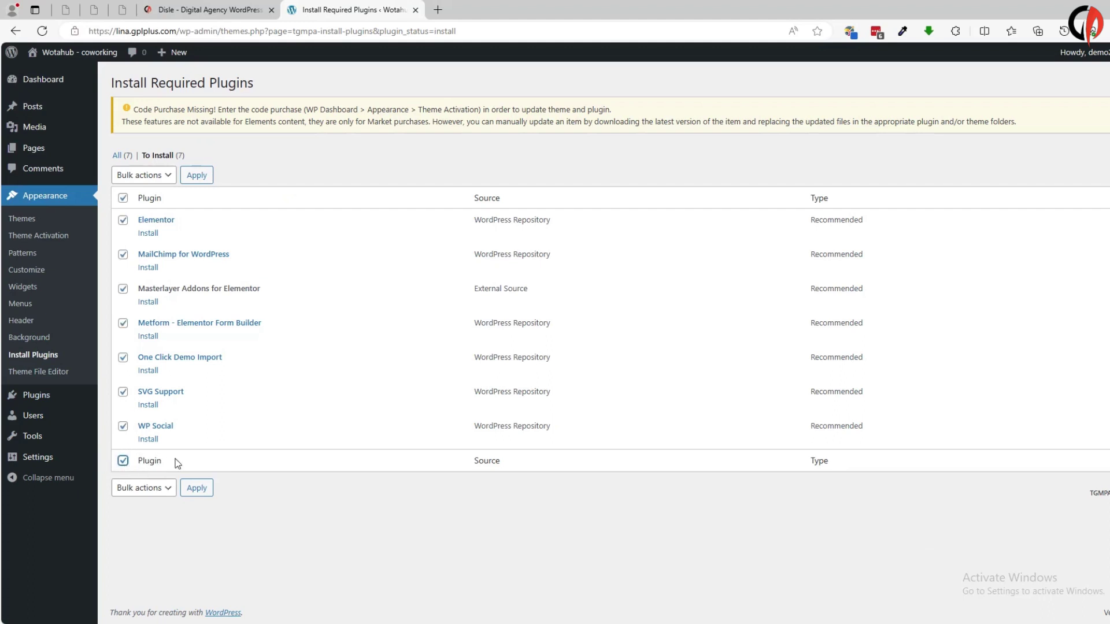
left_click(137, 177)
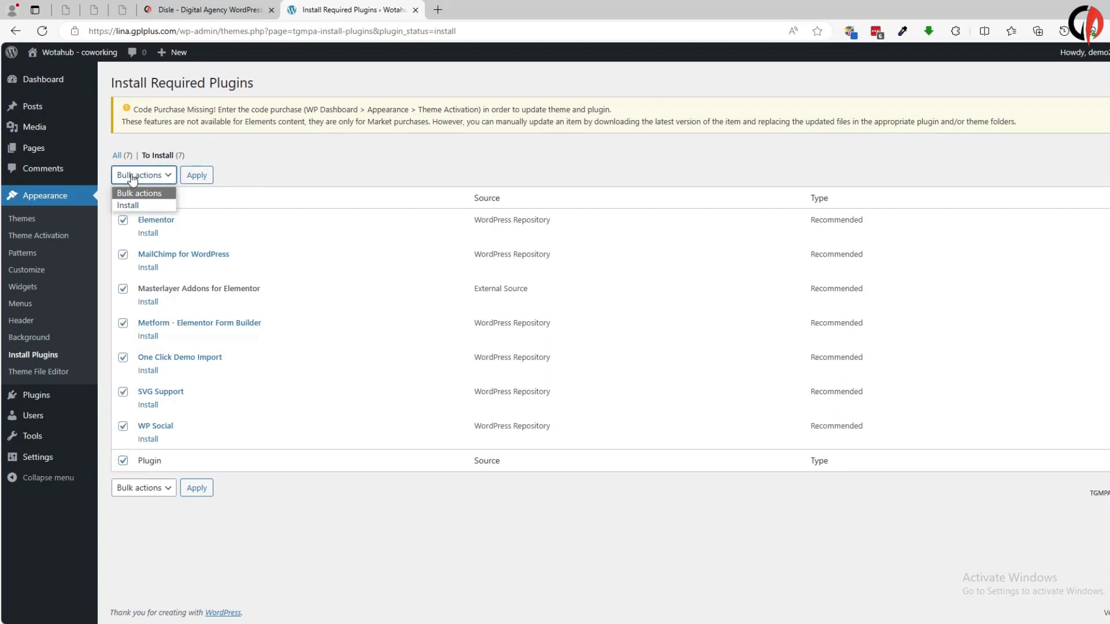
left_click(123, 206)
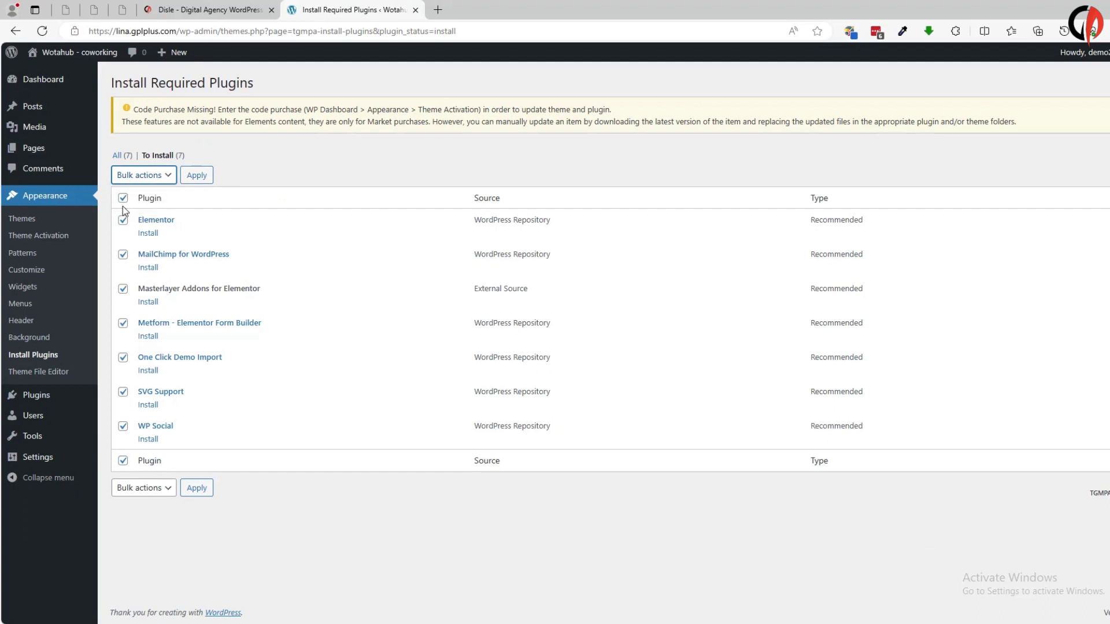
left_click(202, 182)
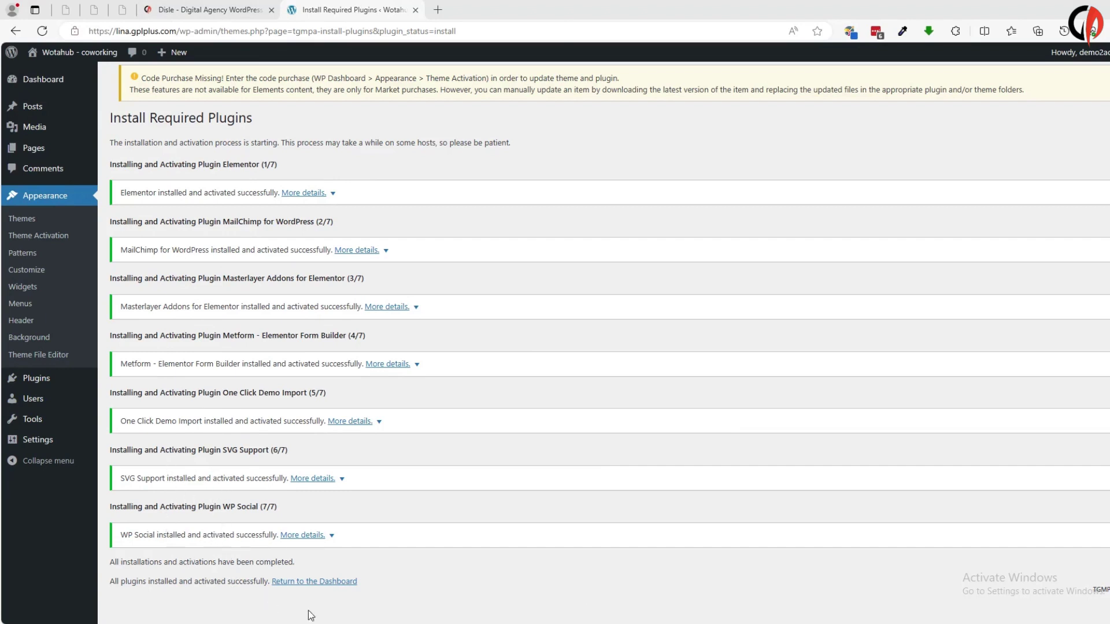
left_click(314, 581)
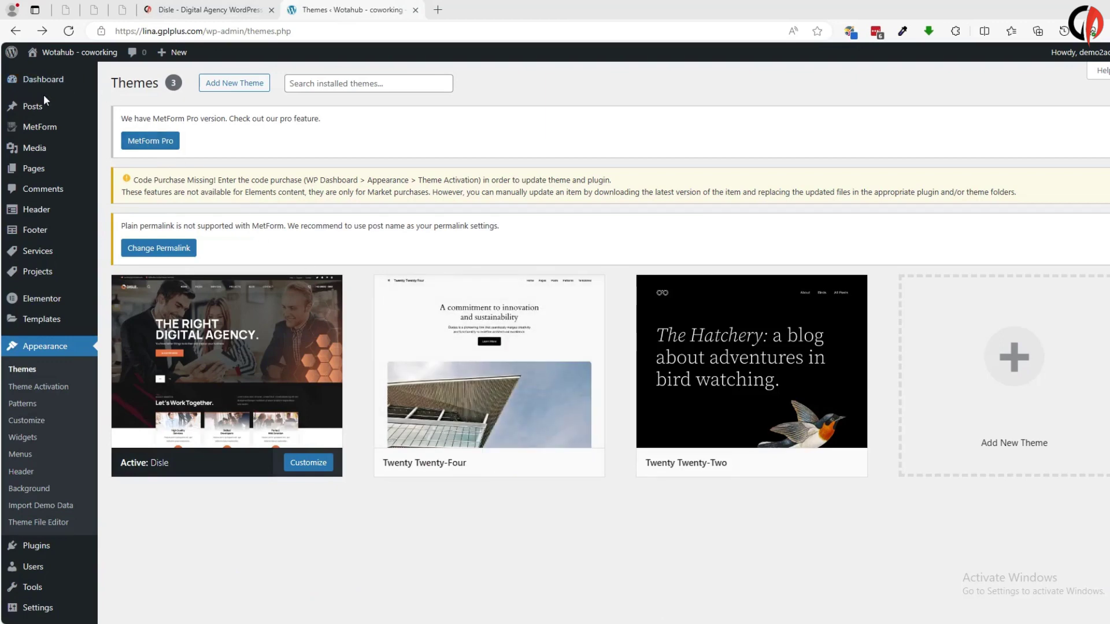
Step: Open the theme's demo import page and start importing the Disle demo data
mouse_move(21, 86)
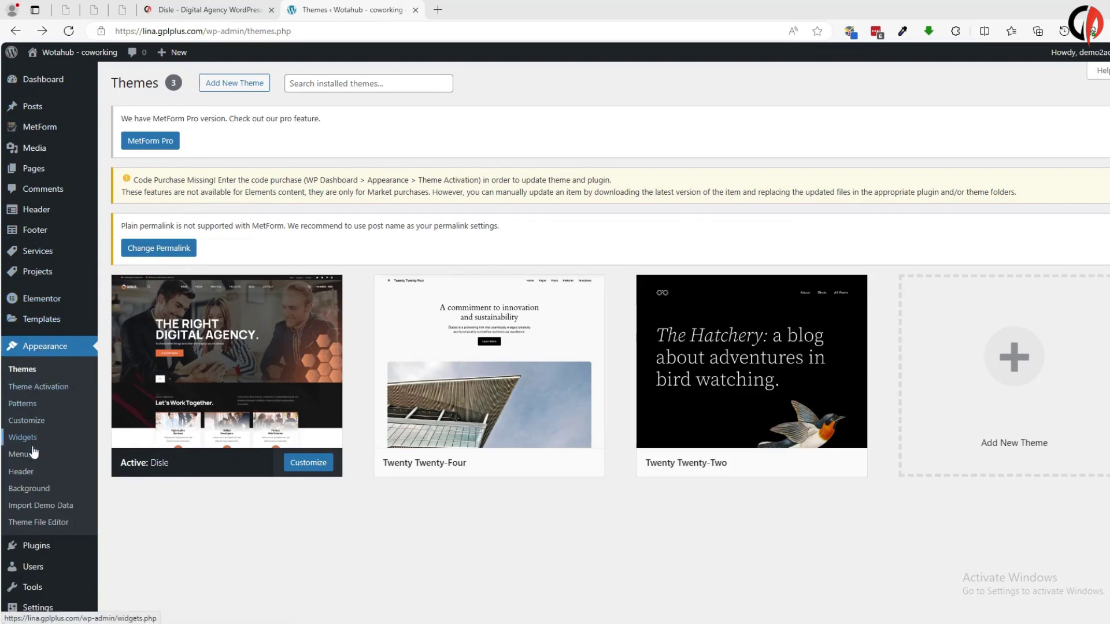
left_click(37, 510)
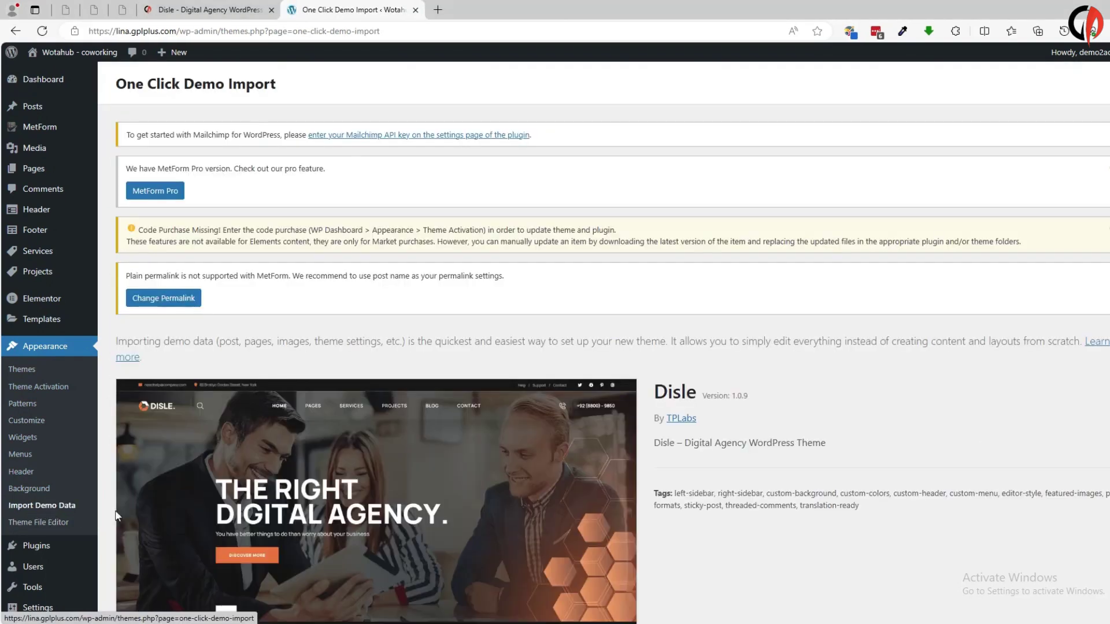
scroll(420, 415, "down", 1)
scroll(421, 415, "down", 3)
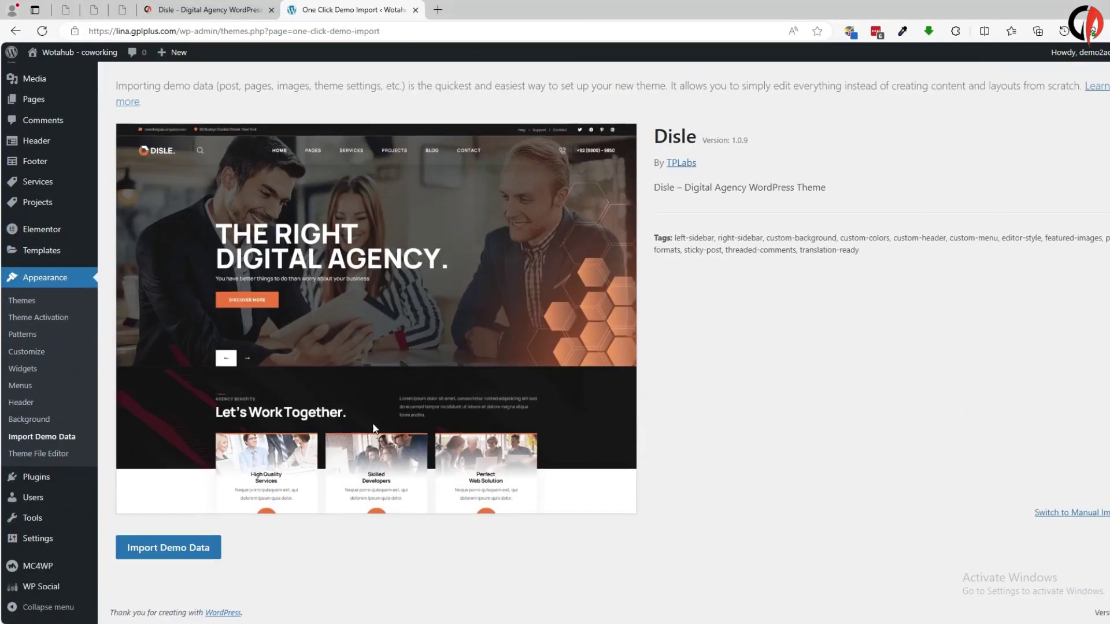
left_click(193, 554)
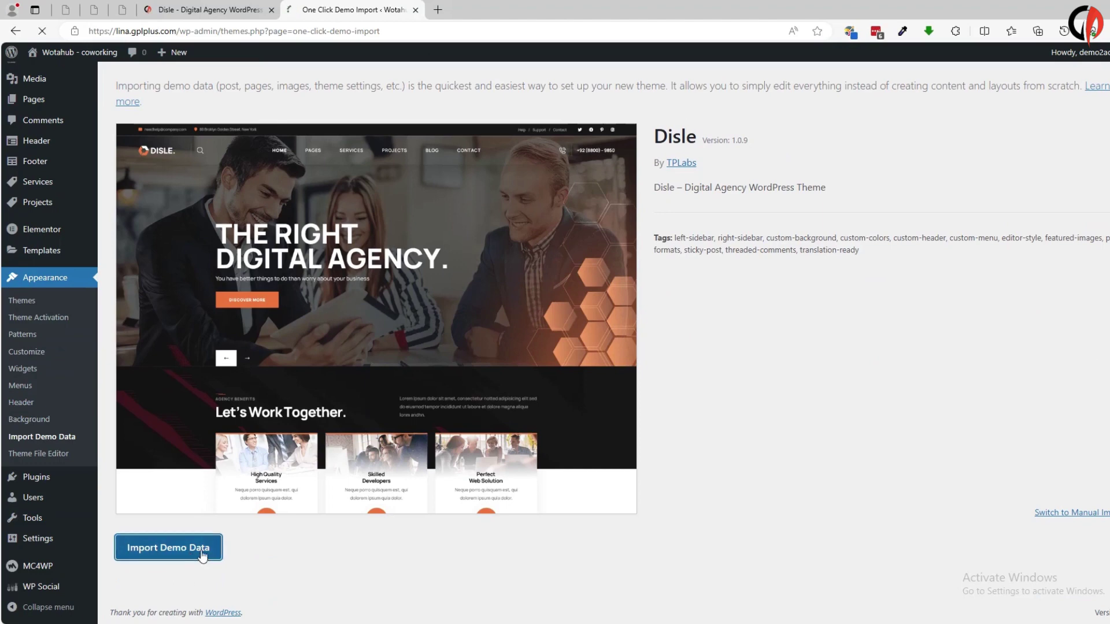
Step: Toggle the optional All in One SEO plugin, continue through the demo import, and visit the site
scroll(716, 380, "down", 2)
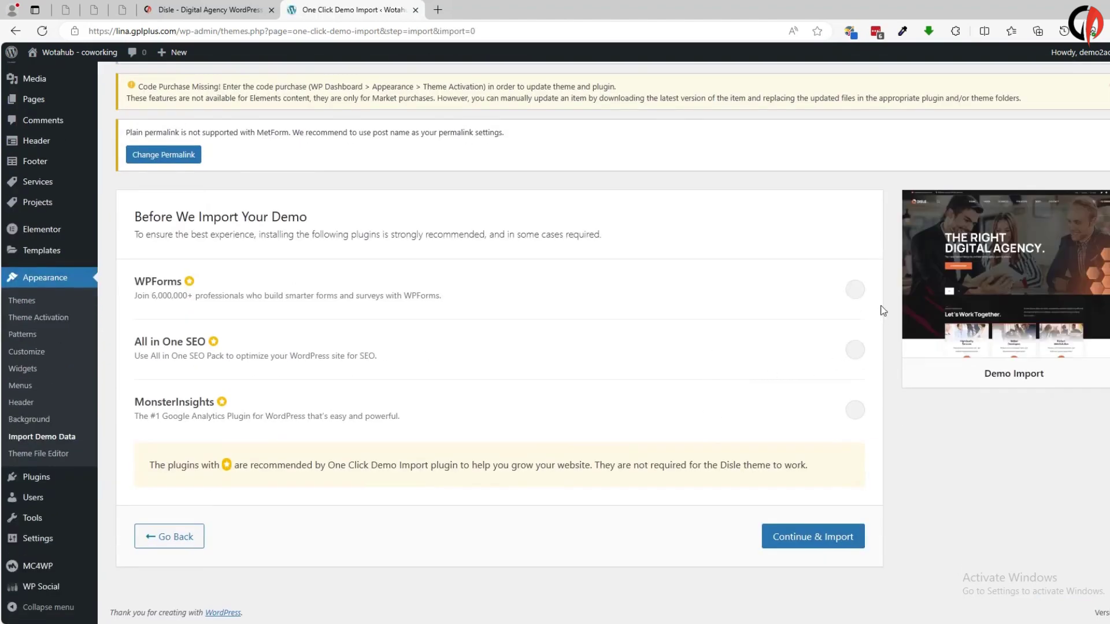
left_click(854, 353)
left_click(828, 538)
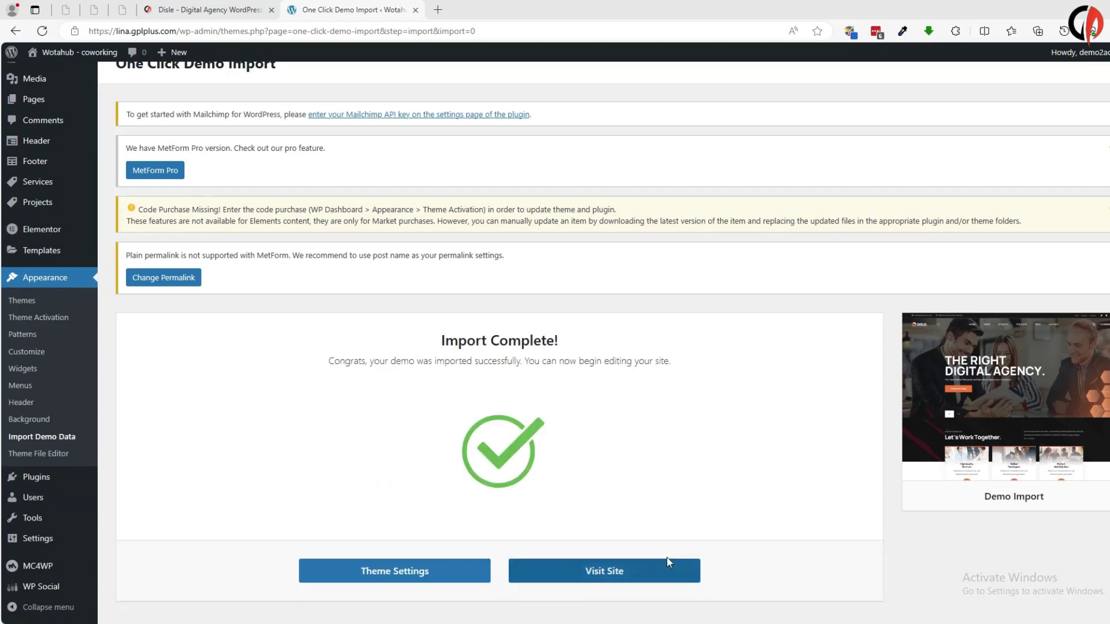
left_click(621, 578)
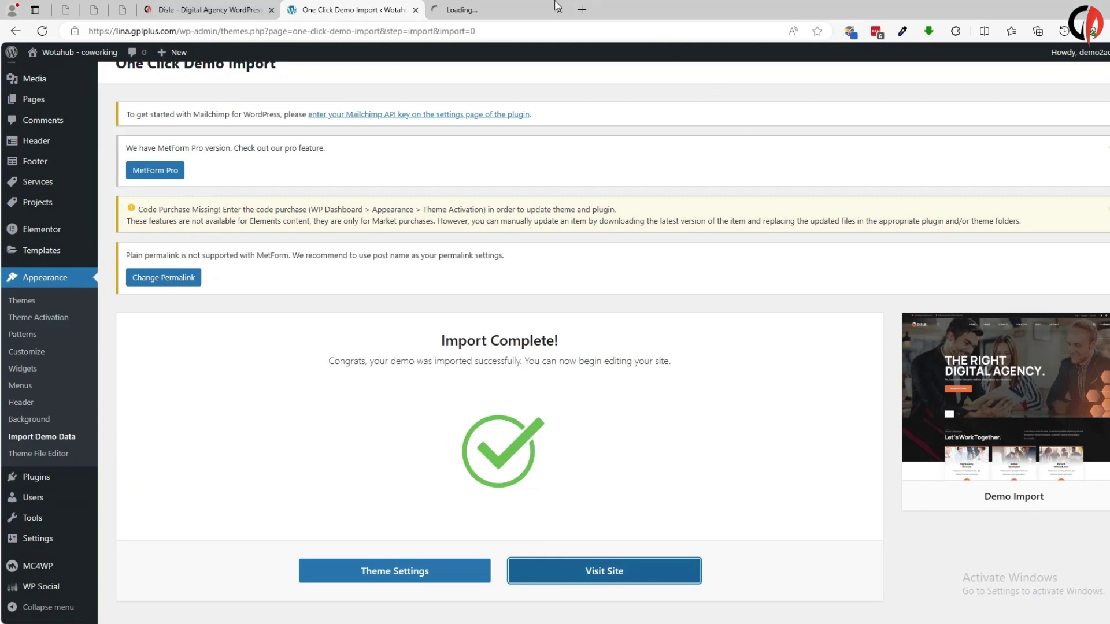
Step: Review the imported Disle demo homepage from the hero section through to the footer, and return to its beginning
left_click(511, 7)
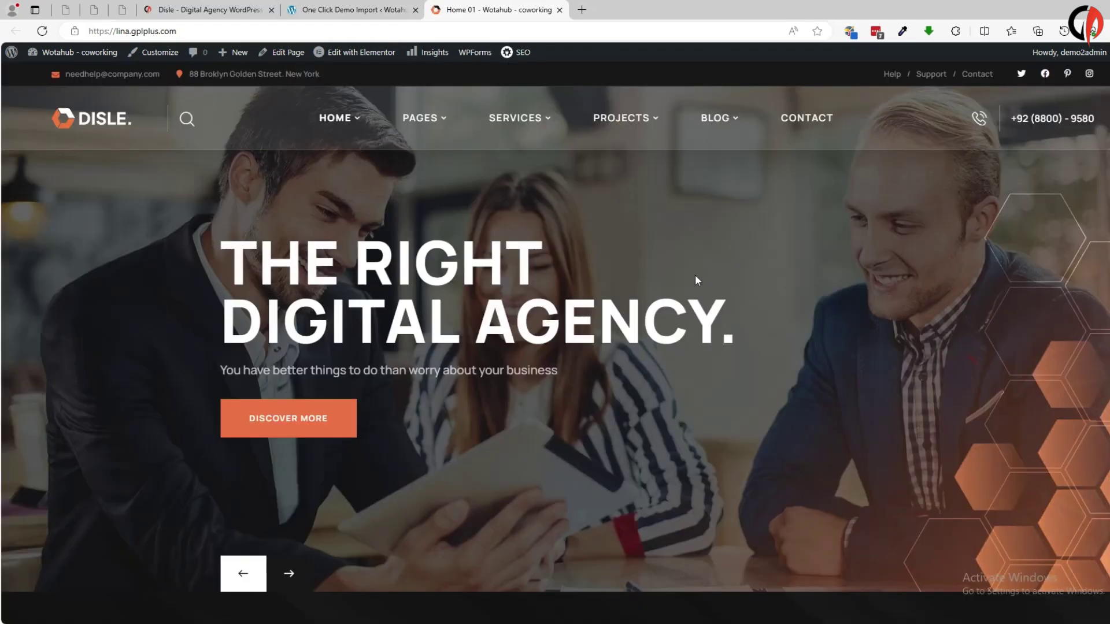
scroll(696, 281, "down", 6)
scroll(775, 301, "down", 6)
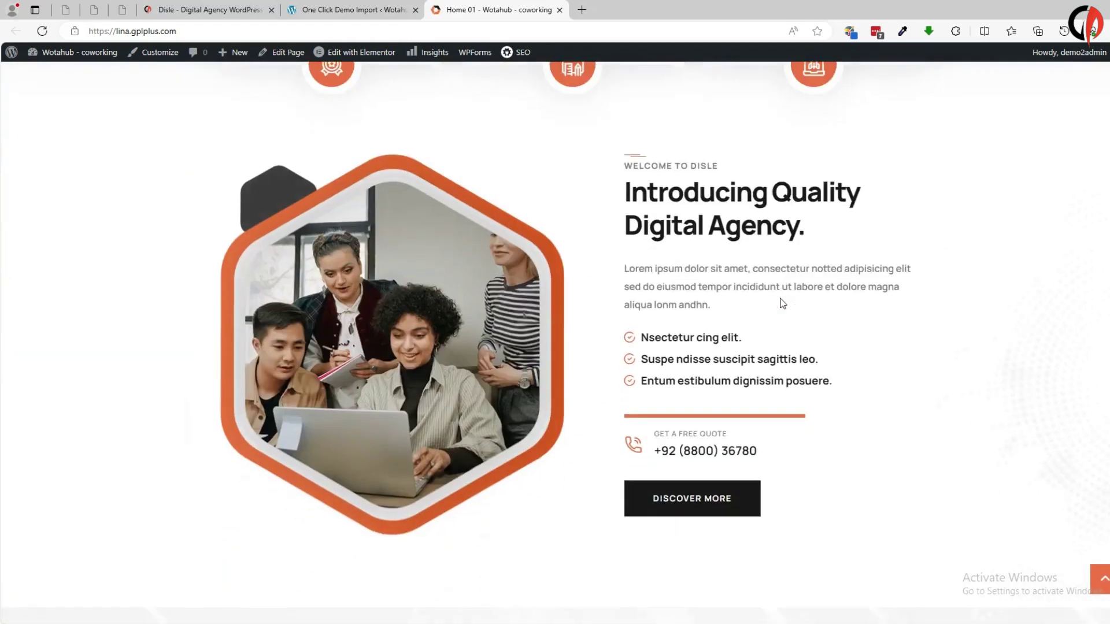
scroll(781, 306, "down", 7)
scroll(789, 316, "down", 15)
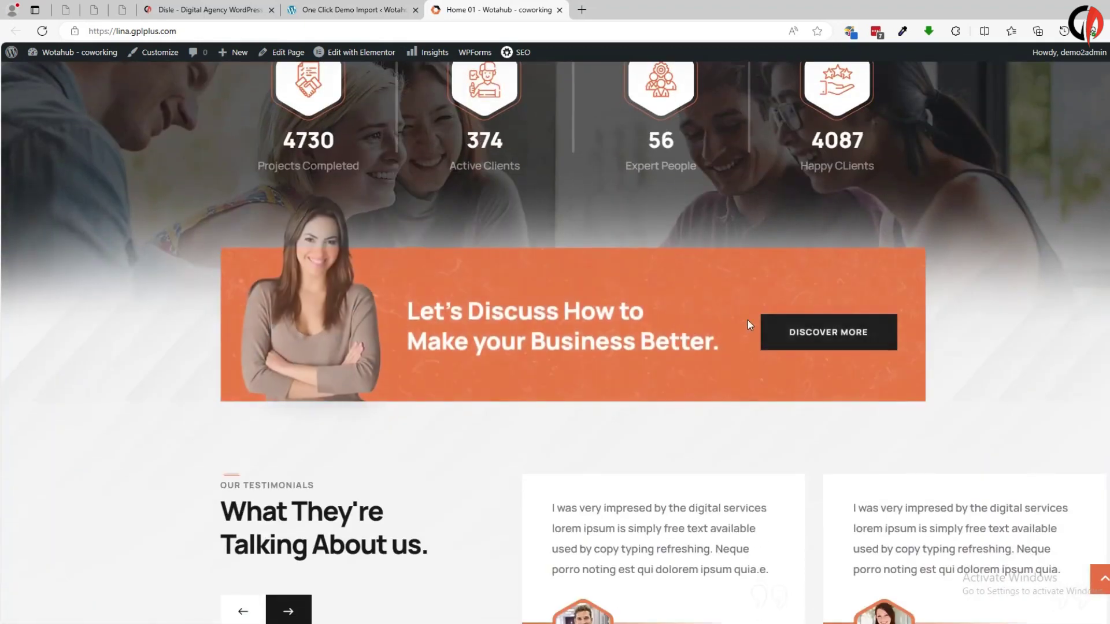
scroll(745, 324, "down", 12)
scroll(508, 334, "down", 15)
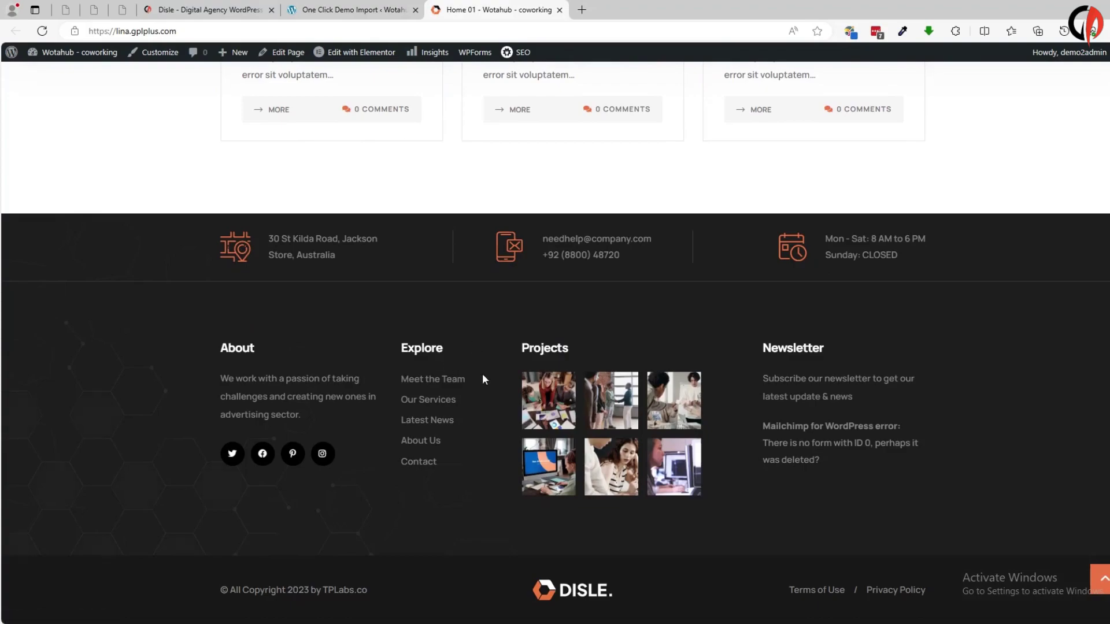
scroll(622, 396, "up", 12)
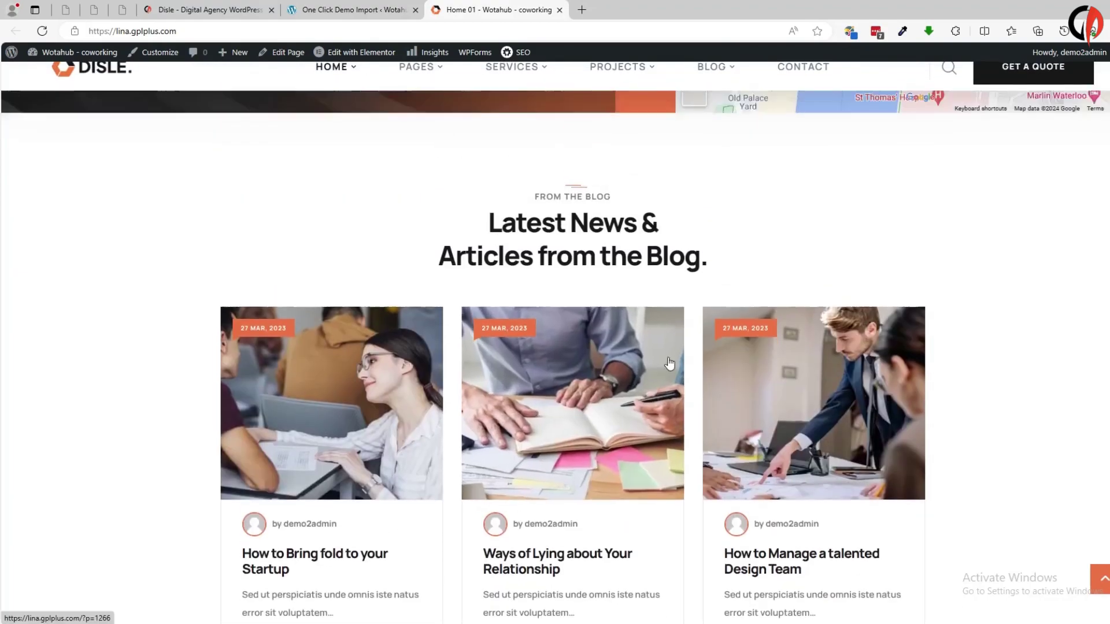
scroll(484, 329, "up", 15)
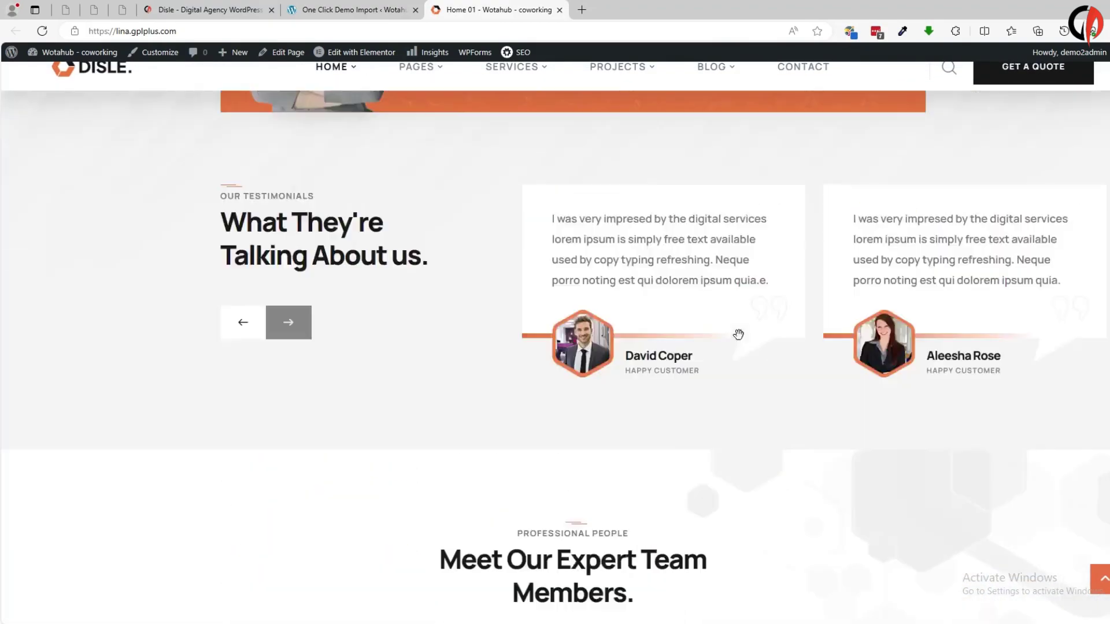
scroll(396, 328, "up", 12)
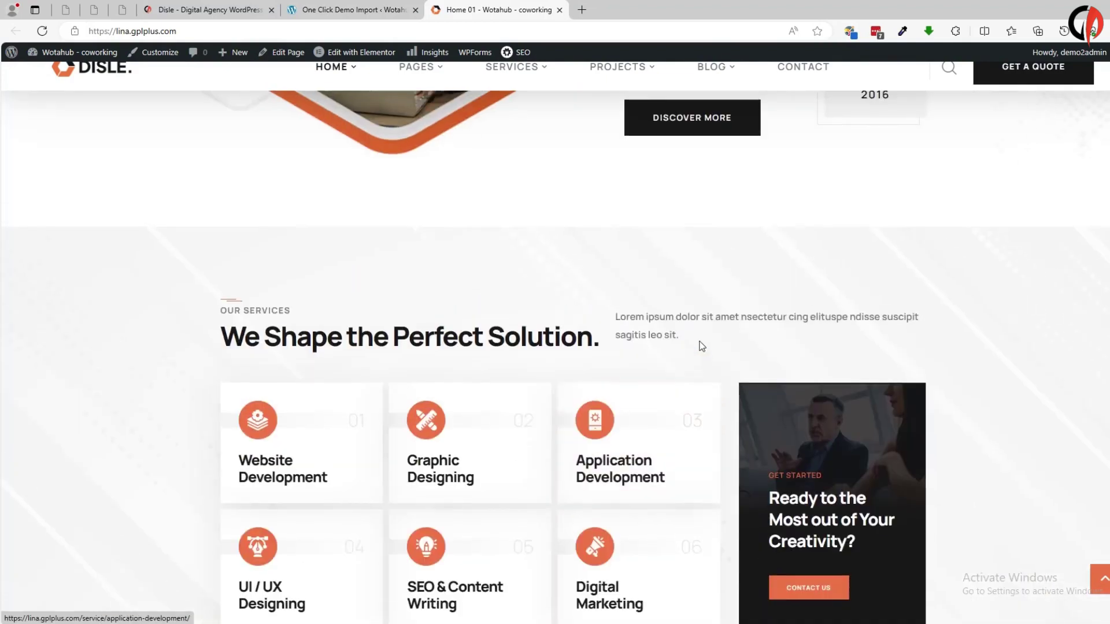
scroll(442, 338, "up", 8)
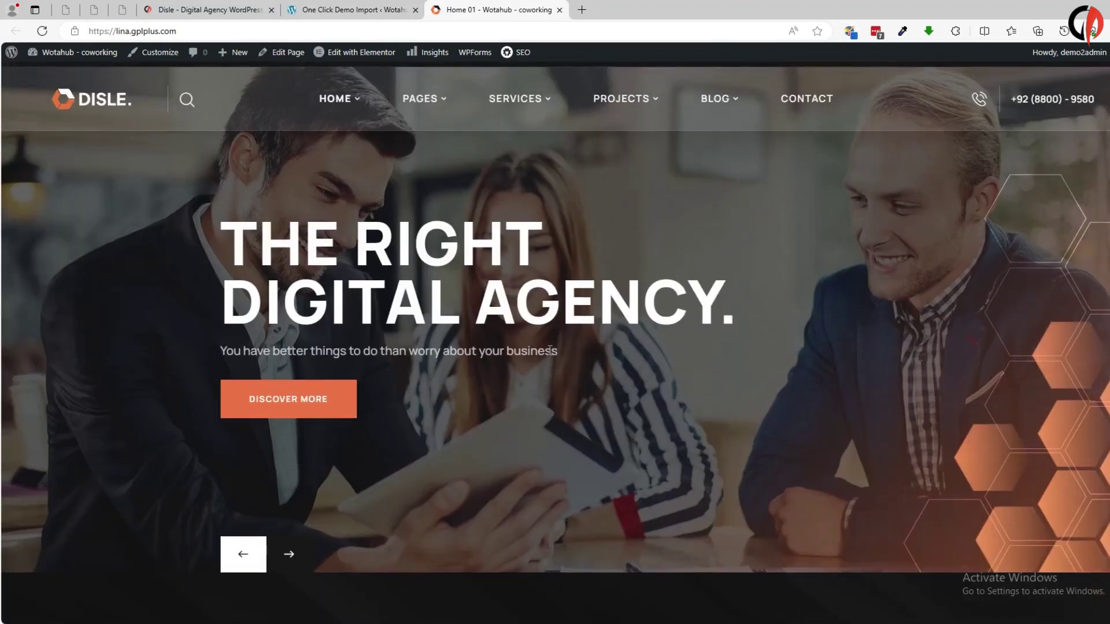